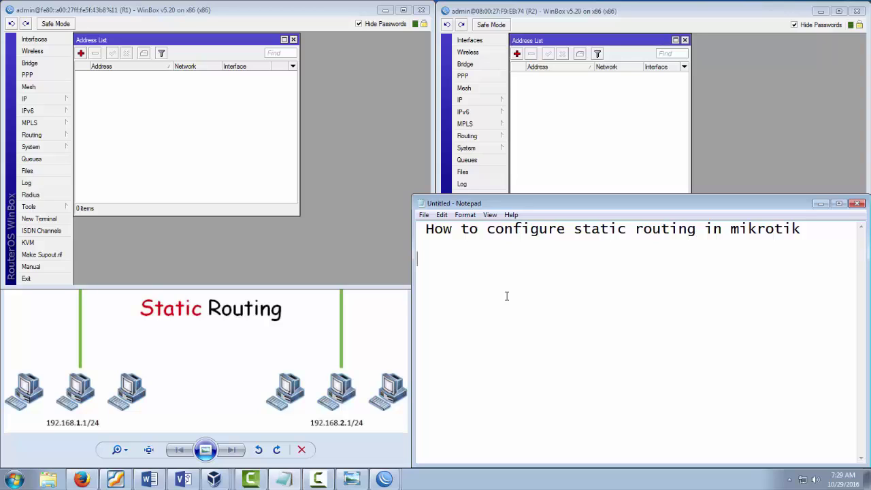
# - Write the note line "1.setting Ip address" under the heading and bring the network diagram into view
pyautogui.write('1.setting Ip ')
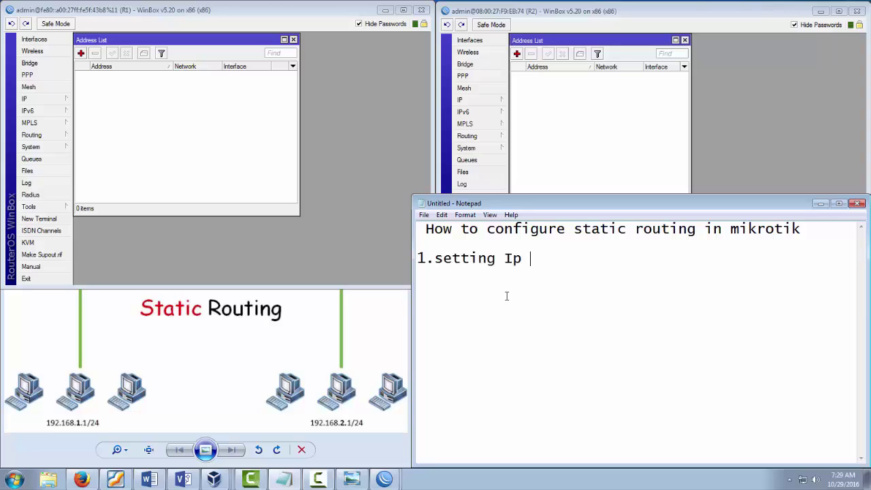
pyautogui.write('address')
pyautogui.click(183, 316)
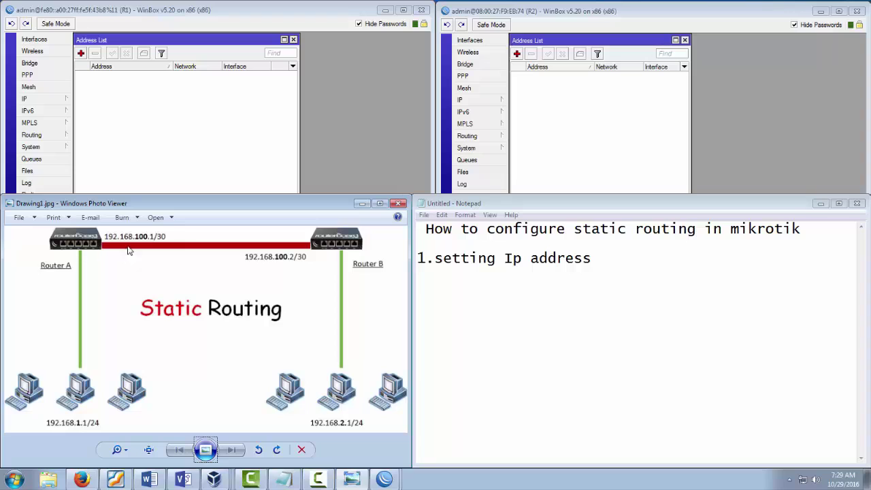
# - Add the address 192.168.100.1/30 on interface ether2-ROUTE of router R1
pyautogui.click(157, 139)
pyautogui.click(81, 54)
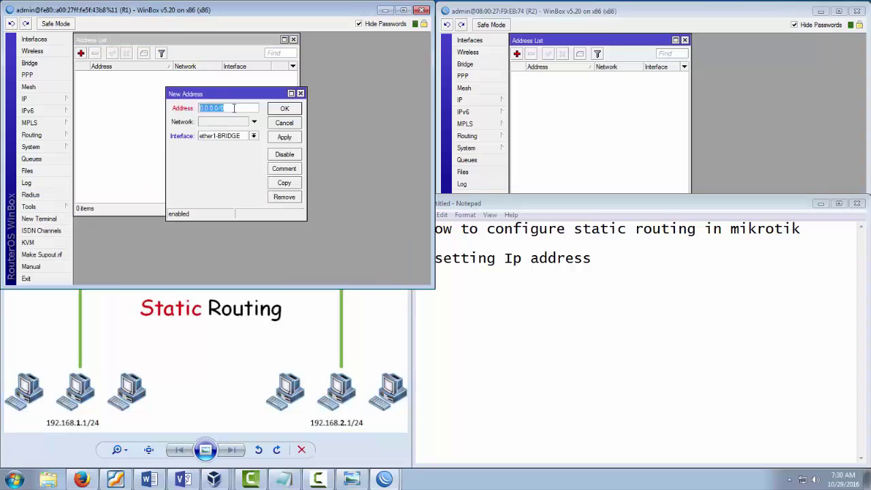
pyautogui.moveTo(253, 89); pyautogui.dragTo(361, 140)
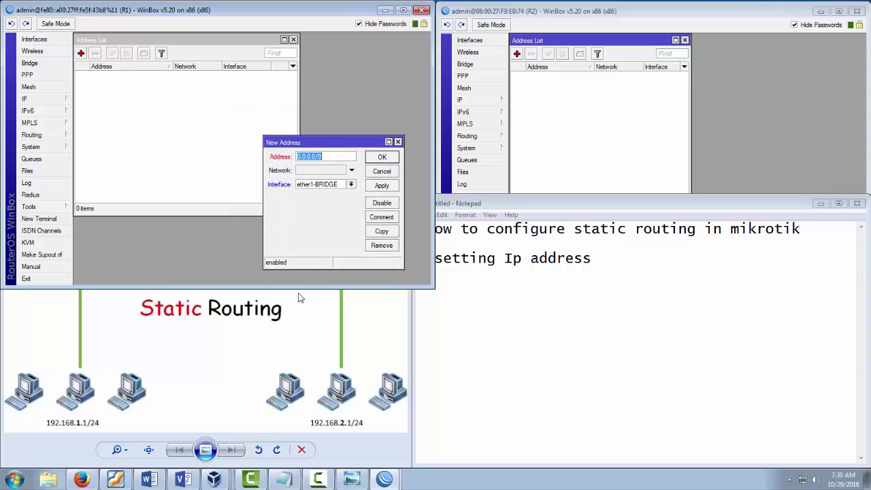
pyautogui.write('192.168.100.1/30')
pyautogui.click(347, 185)
pyautogui.click(317, 200)
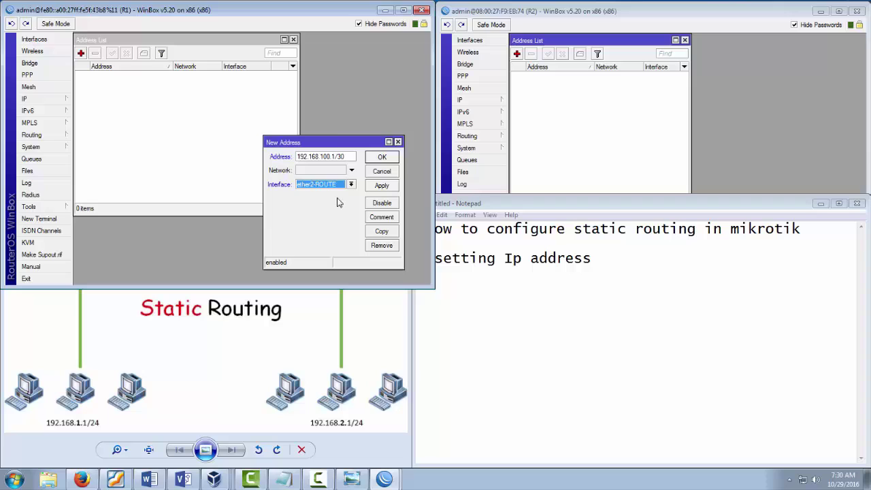
pyautogui.click(382, 185)
pyautogui.click(382, 156)
# - Add the address 192.168.1.1/24 on interface ether3-LAN of router R1
pyautogui.click(81, 53)
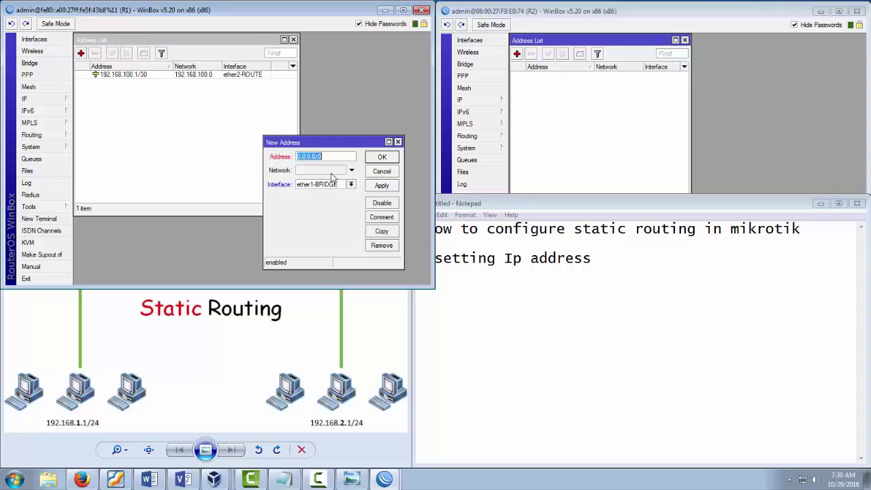
pyautogui.click(344, 155)
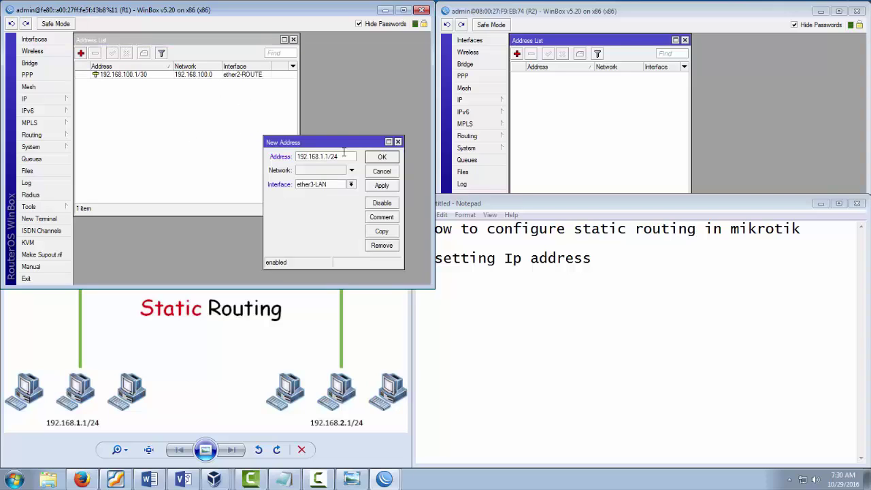
pyautogui.click(382, 186)
pyautogui.click(375, 157)
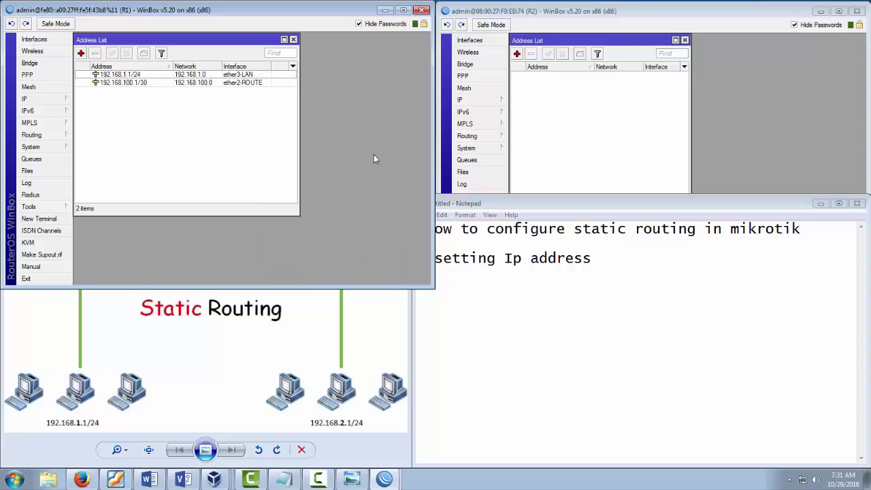
# - Add the address 192.168.100.2/30 on interface ether2-ROUTE of router R2
pyautogui.click(592, 179)
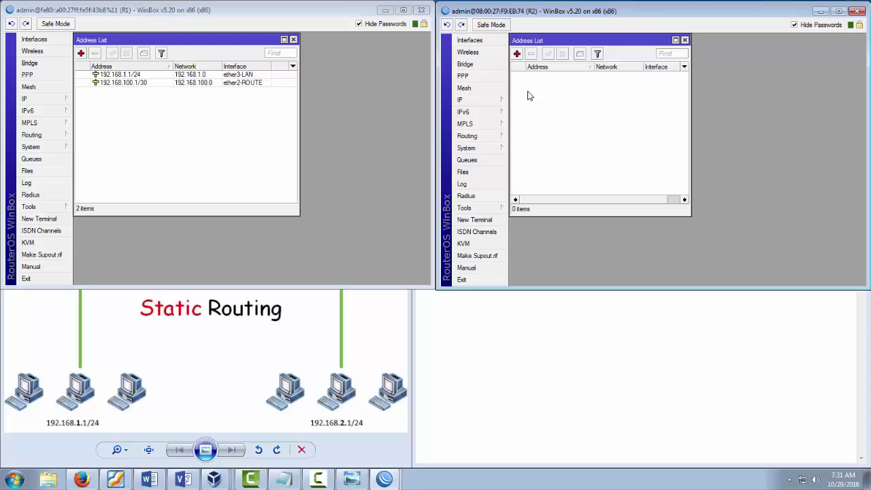
pyautogui.click(518, 53)
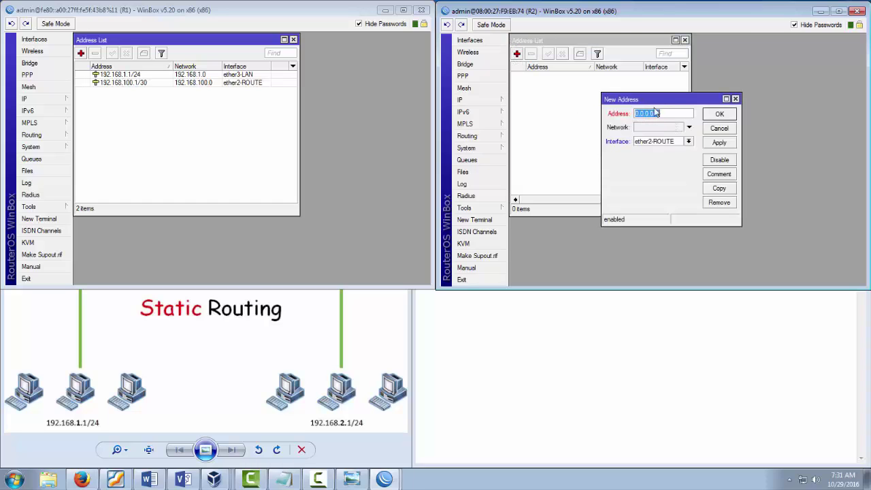
pyautogui.moveTo(662, 102); pyautogui.dragTo(651, 132)
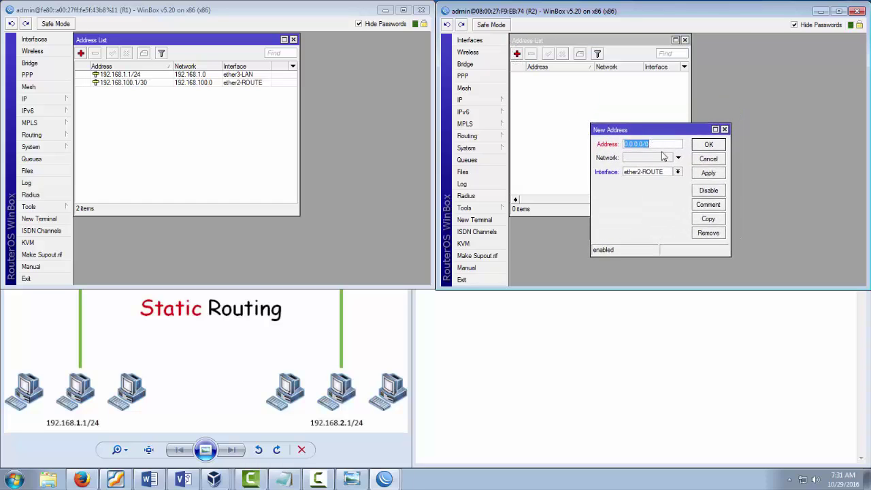
pyautogui.write('192.168.100.2/30')
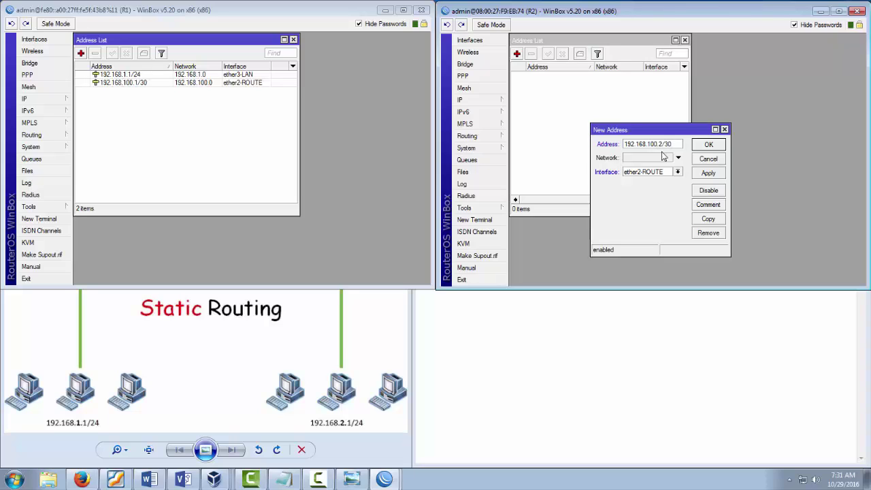
pyautogui.click(708, 173)
pyautogui.click(709, 145)
# - Add the address 192.168.2.1/24 on interface ether3-LAN of router R2
pyautogui.click(517, 54)
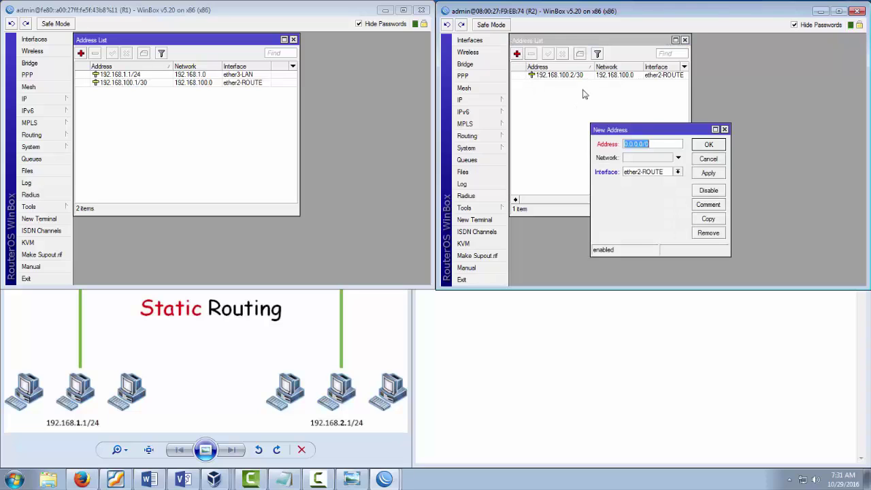
pyautogui.moveTo(660, 135); pyautogui.dragTo(655, 160)
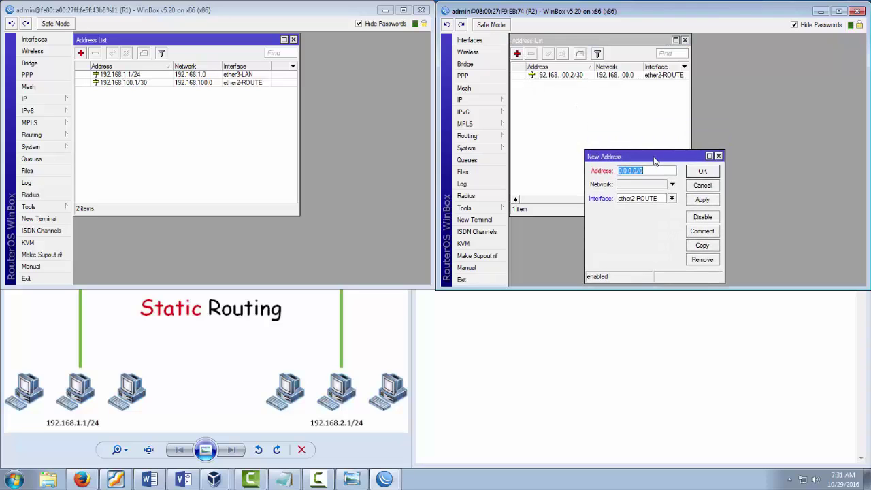
pyautogui.write('192.168.2.1/24')
pyautogui.click(660, 199)
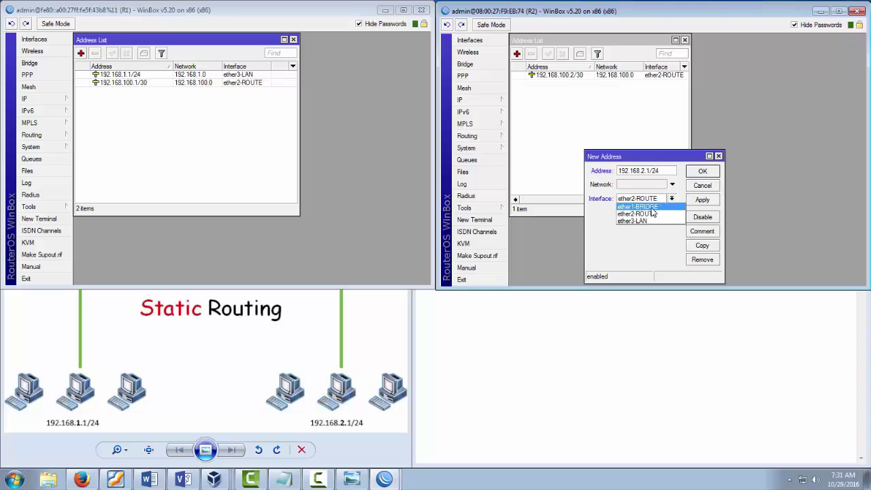
pyautogui.click(647, 222)
pyautogui.click(702, 200)
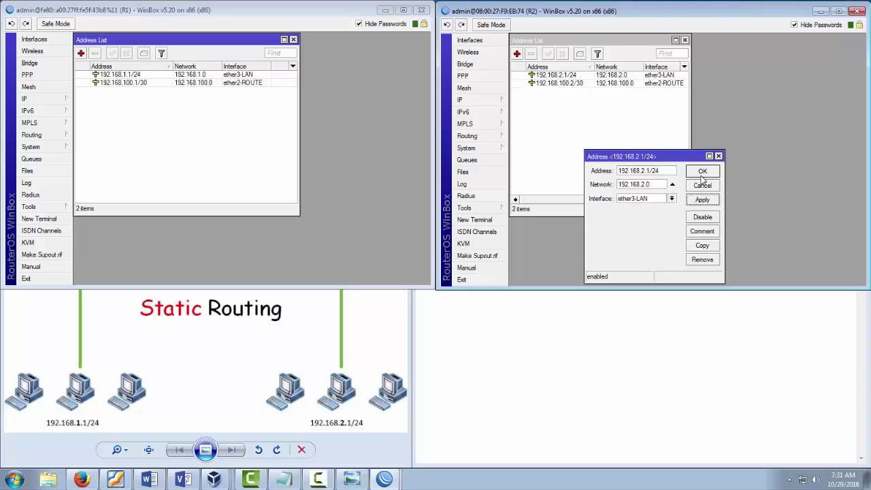
pyautogui.click(702, 175)
# - Open a terminal on router R2 and ping 192.168.100.2
pyautogui.click(599, 325)
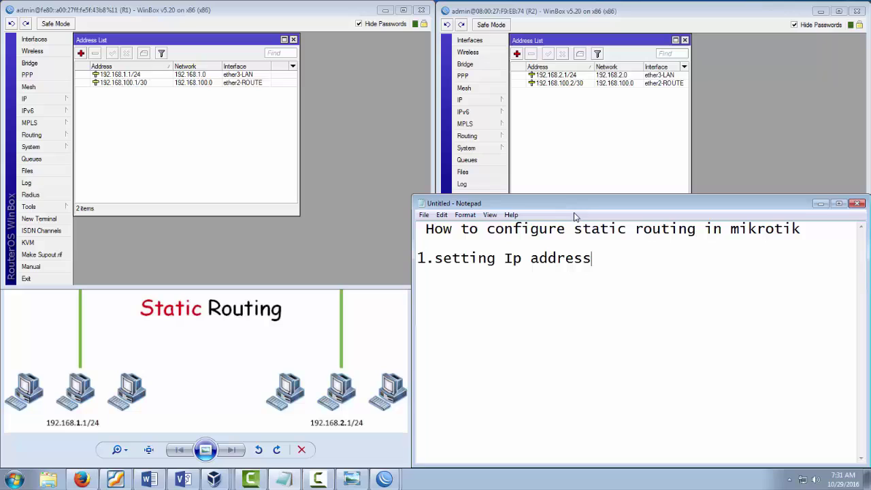
pyautogui.click(553, 166)
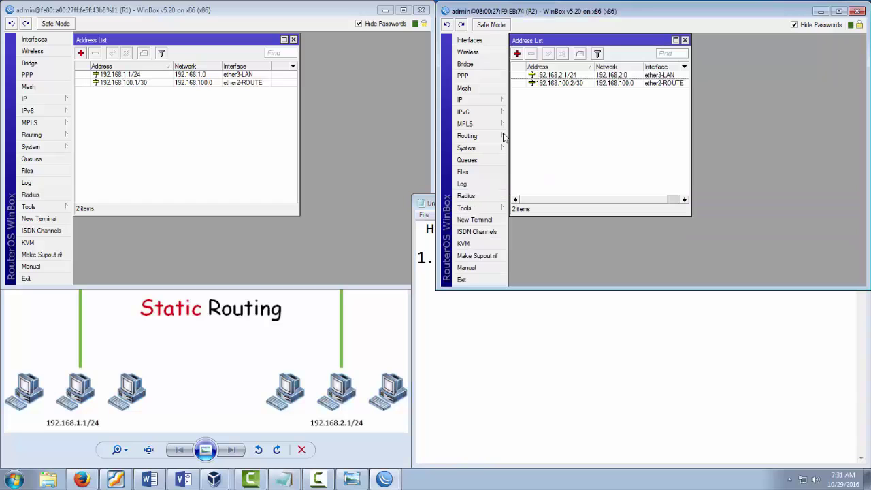
pyautogui.click(494, 219)
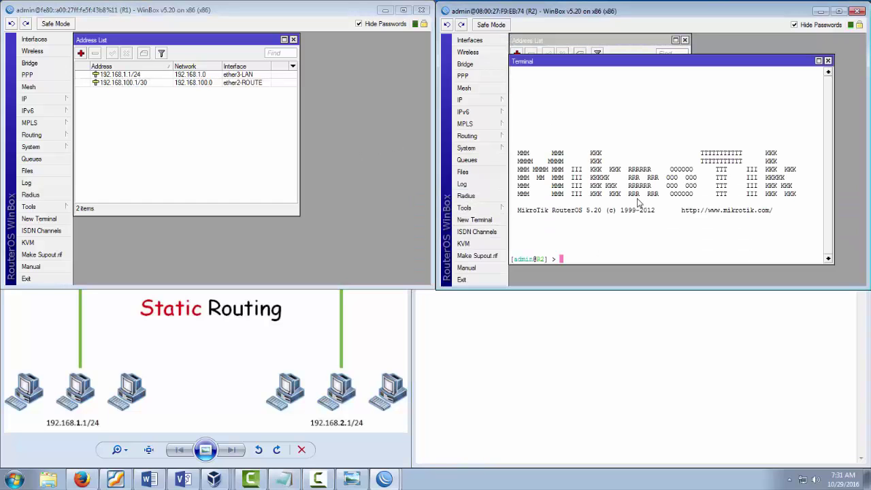
pyautogui.write('ping 192.168.100.2')
pyautogui.press('Return')
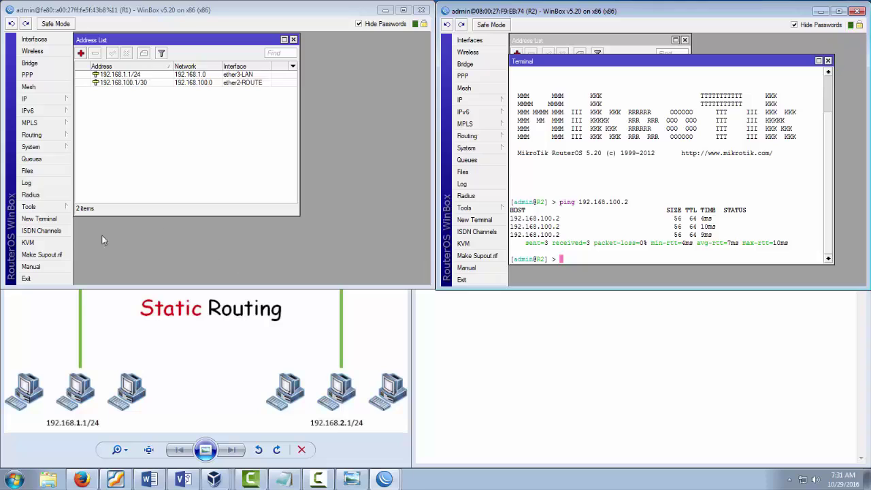
# - Open a terminal on router R1, ping 192.168.100.1 and stop the ping
pyautogui.click(38, 219)
pyautogui.write('p')
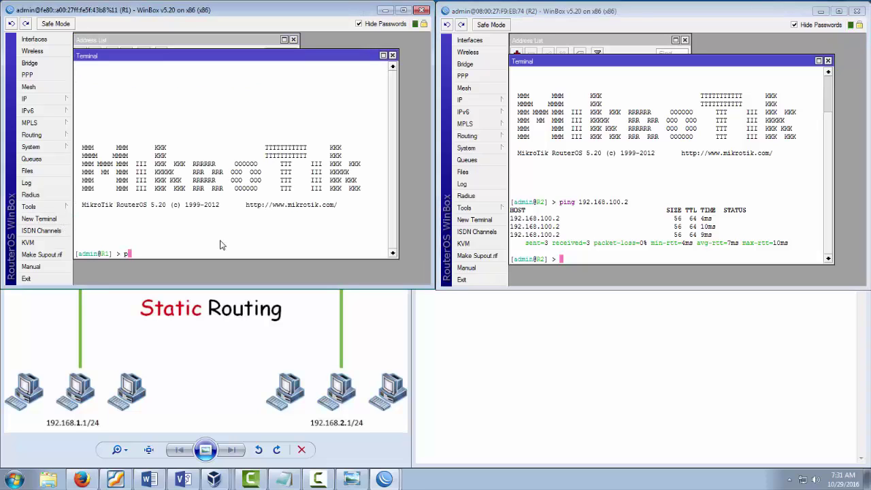
pyautogui.write('ing 192.168.100.1')
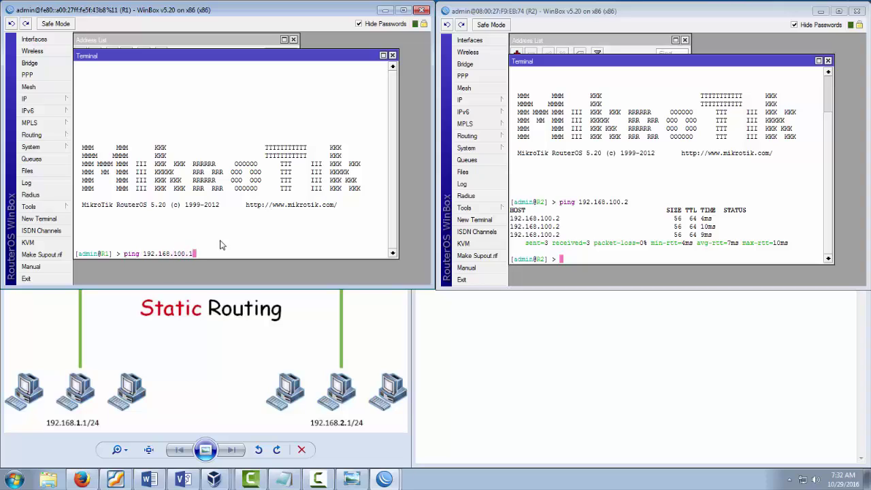
pyautogui.press('Return')
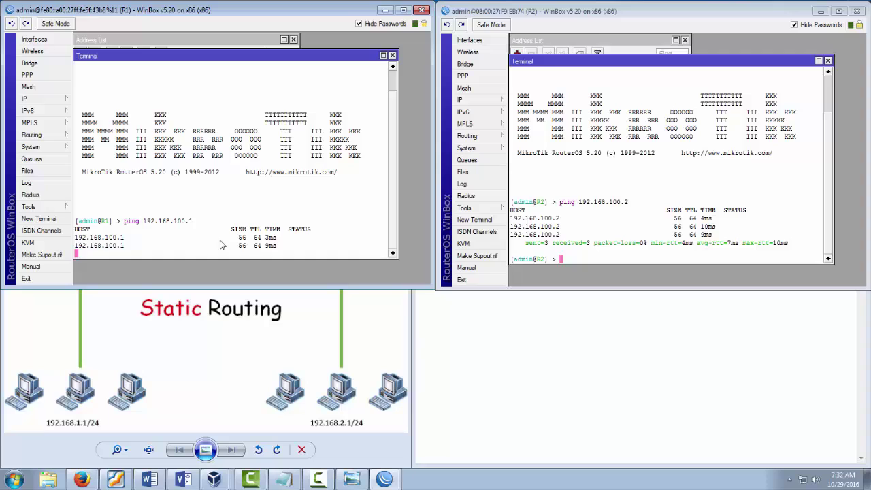
pyautogui.hotkey('ctrl', 'c')
# - Ping R2's link address 192.168.100.2 from the R1 terminal by editing the previous command
pyautogui.press('Up')
pyautogui.press('BackSpace')
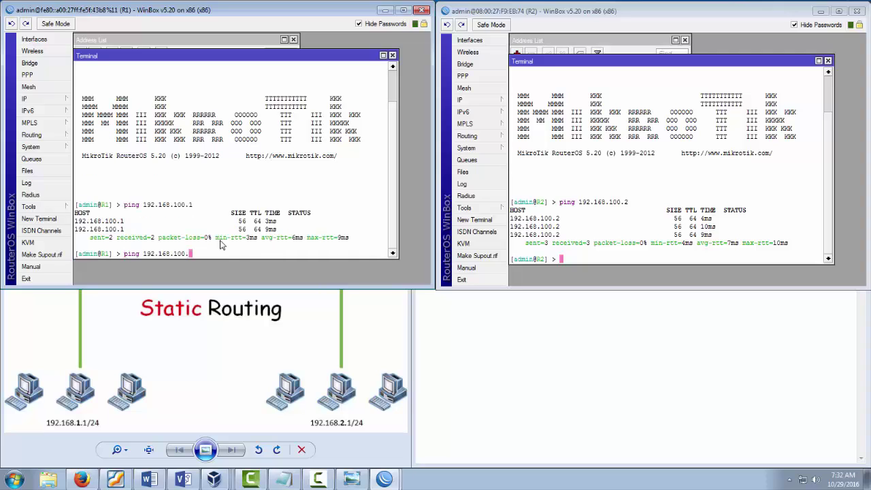
pyautogui.write('2')
pyautogui.press('Return')
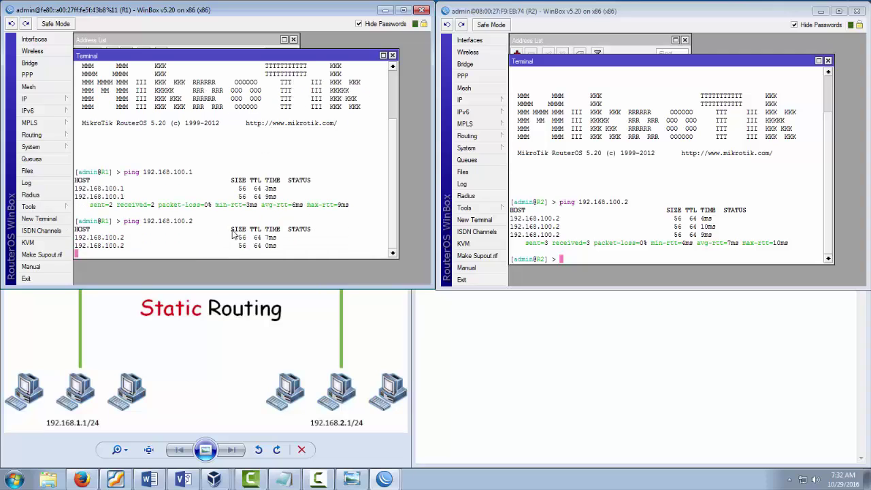
# - Add the line "2.setting IP route" below the first item in the Notepad notes
pyautogui.click(500, 330)
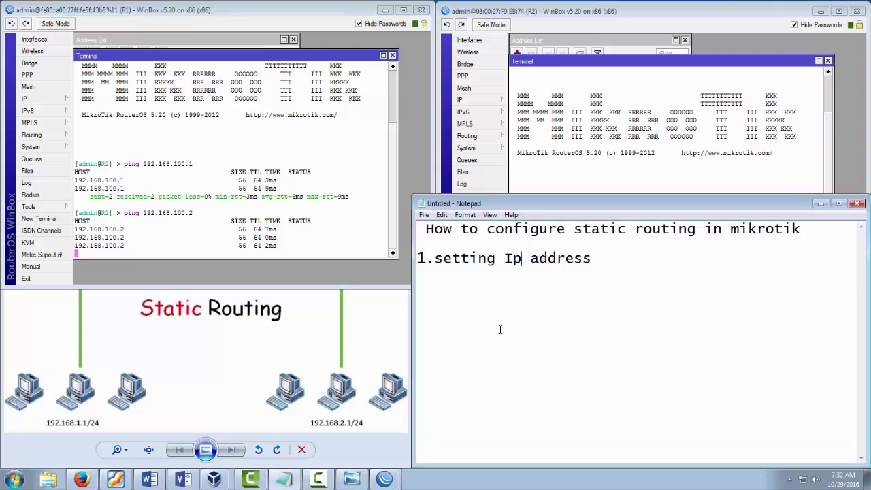
pyautogui.click(604, 260)
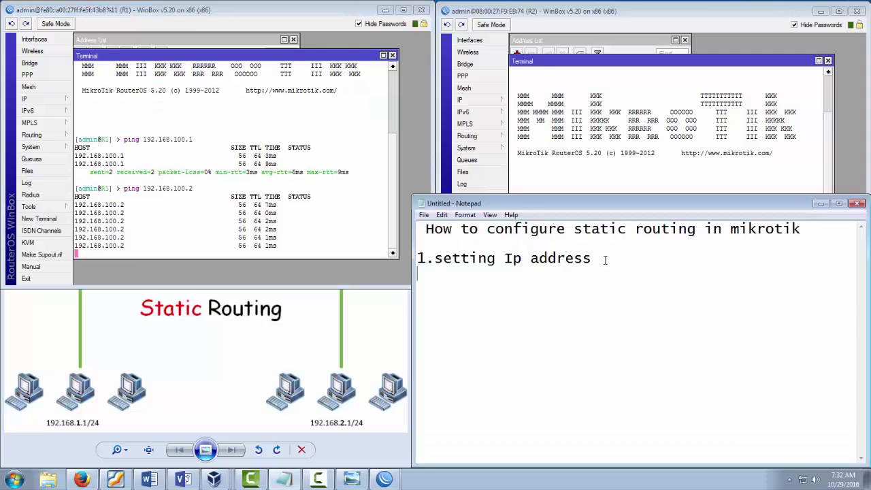
pyautogui.write('2.')
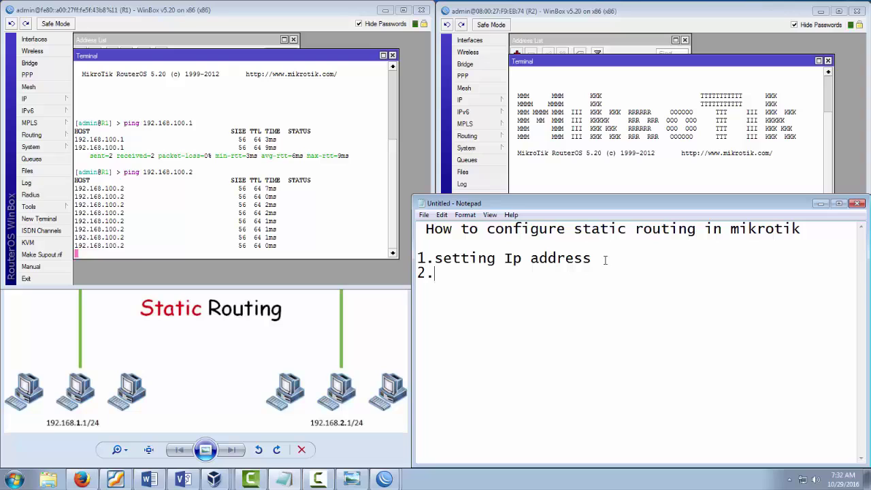
pyautogui.write('setting ')
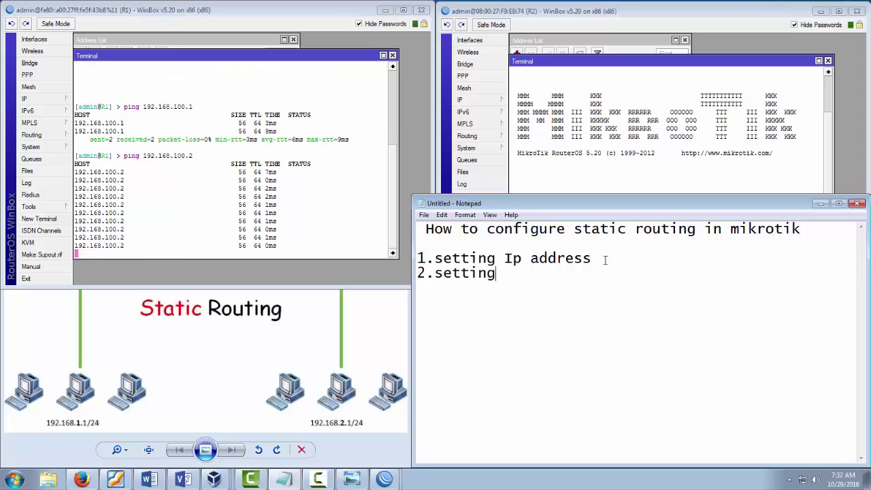
pyautogui.write('IP router')
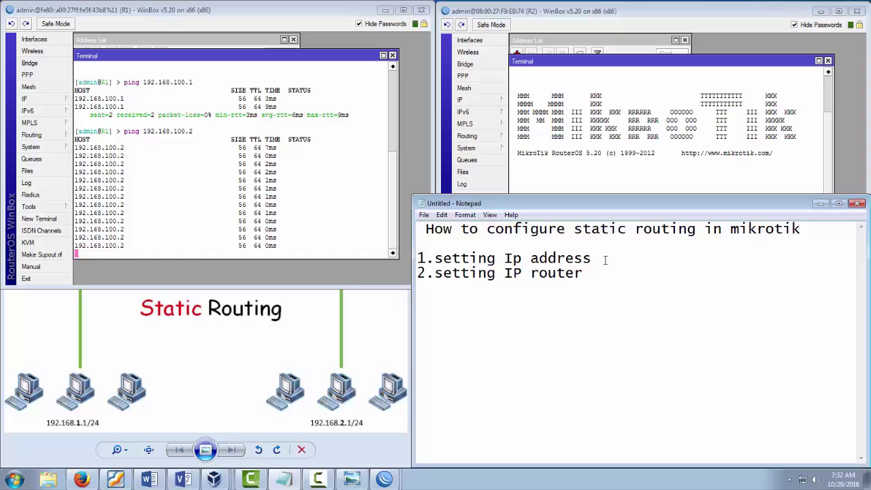
pyautogui.press('BackSpace')
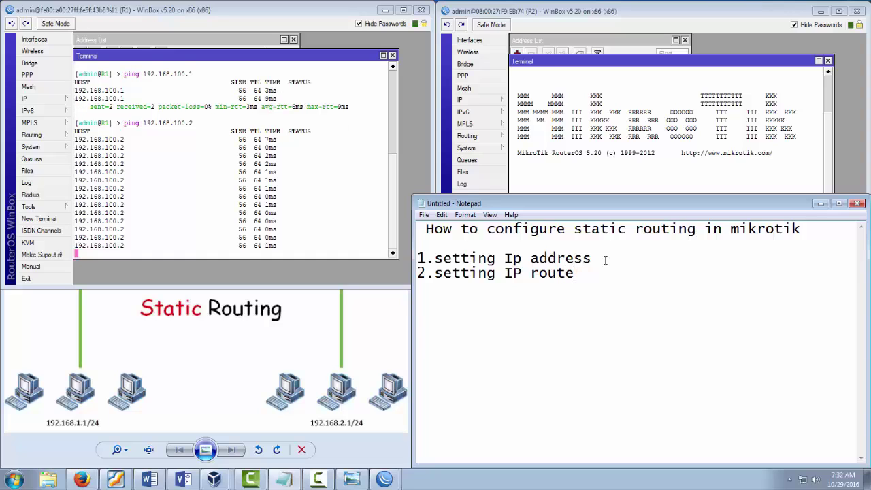
# - Close the R1 terminal and bring the whole network diagram into view to check the router link addresses
pyautogui.click(273, 145)
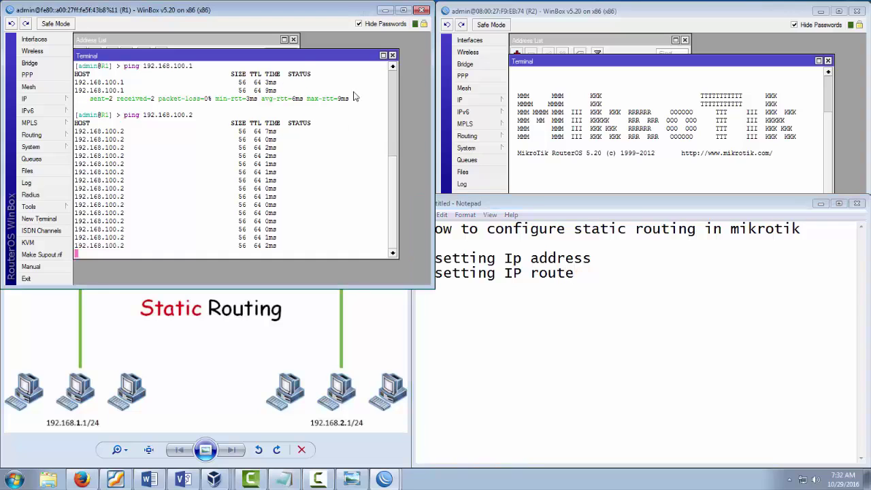
pyautogui.click(393, 56)
pyautogui.click(273, 337)
pyautogui.moveTo(245, 204); pyautogui.dragTo(304, 193)
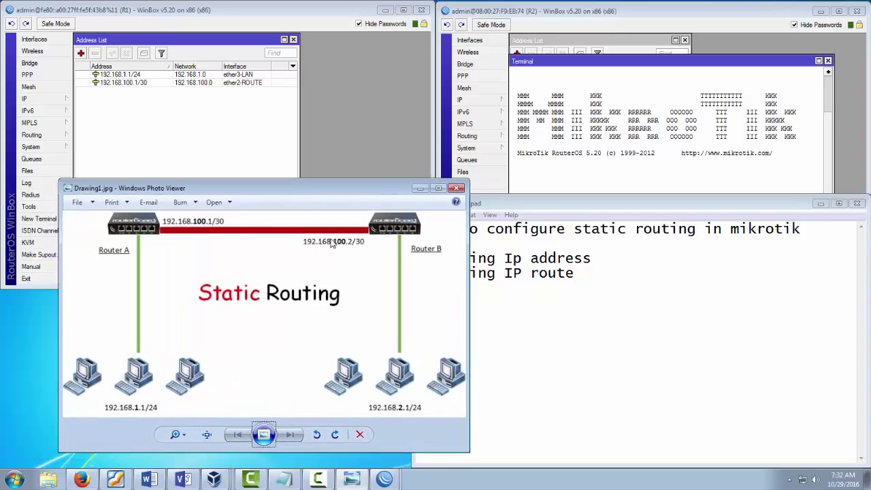
pyautogui.moveTo(349, 196); pyautogui.dragTo(319, 212)
# - Open the IP route list of router R1
pyautogui.click(73, 119)
pyautogui.click(64, 99)
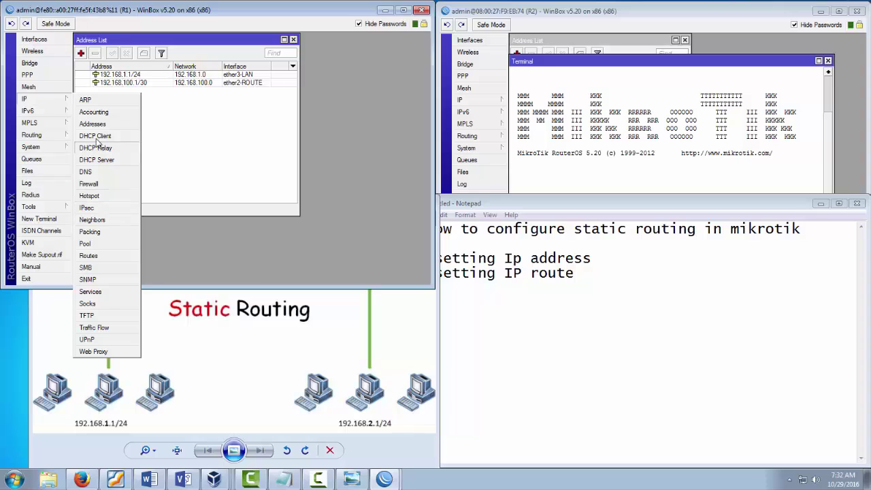
pyautogui.click(109, 256)
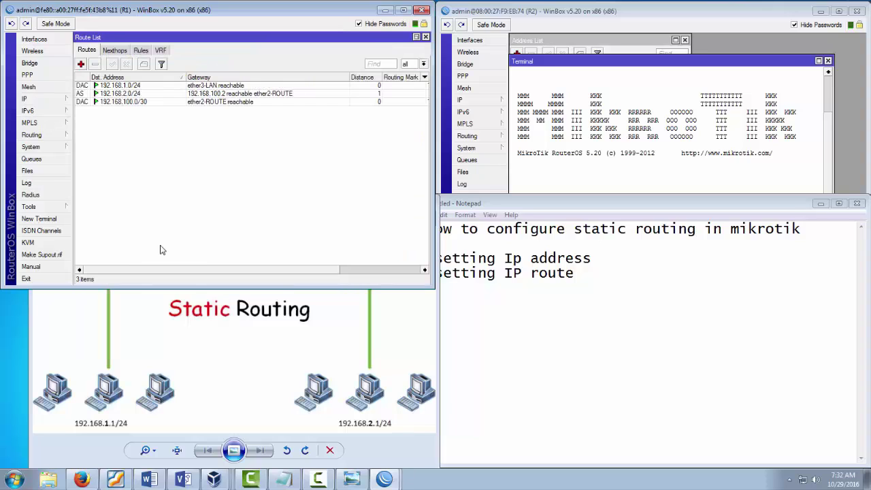
# - Add a static route on R1 to destination 192.168.2.0/24 through gateway 192.168.100.2
pyautogui.click(81, 64)
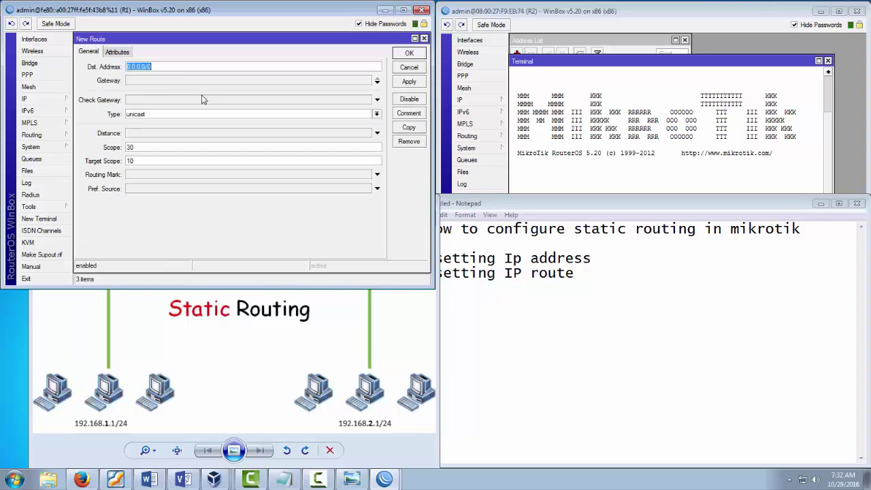
pyautogui.write('192.168.2.0/24')
pyautogui.click(156, 81)
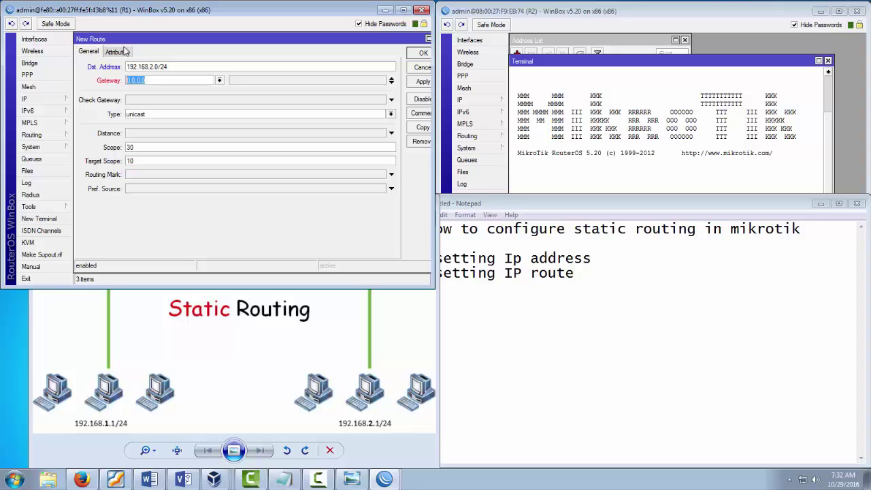
pyautogui.write('192.168.100.2')
pyautogui.click(423, 81)
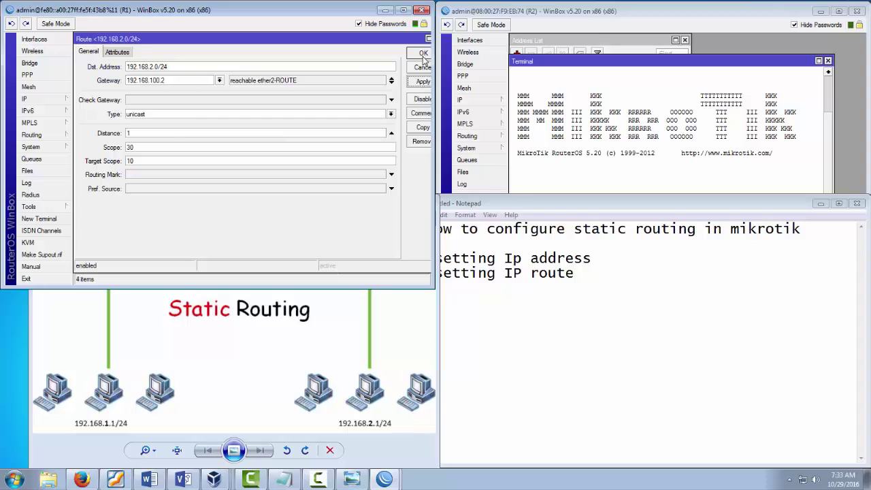
pyautogui.click(422, 54)
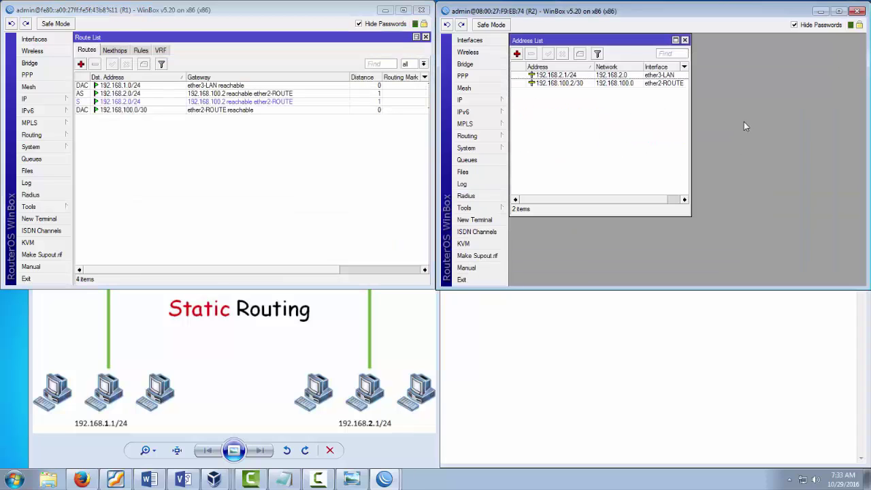
# - Open R2's IP route list and add a static route to destination 192.168.1.0/24 through gateway 192.168.100.1
pyautogui.click(486, 100)
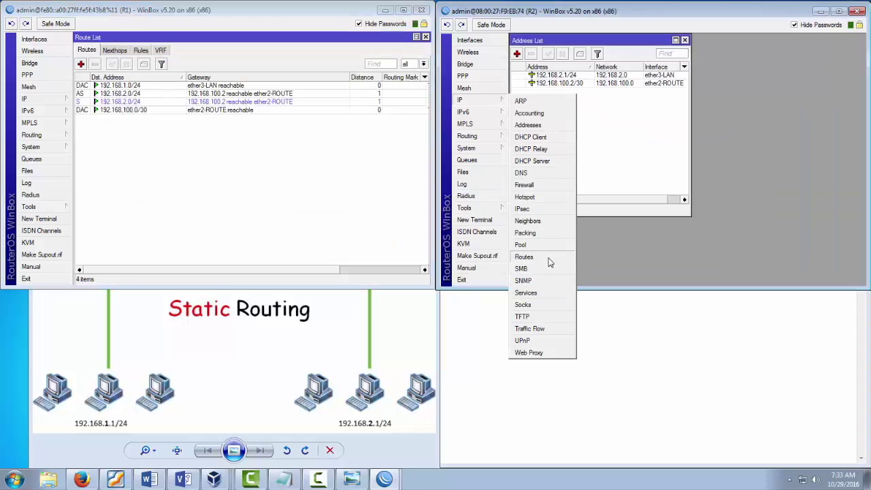
pyautogui.click(524, 256)
pyautogui.click(519, 66)
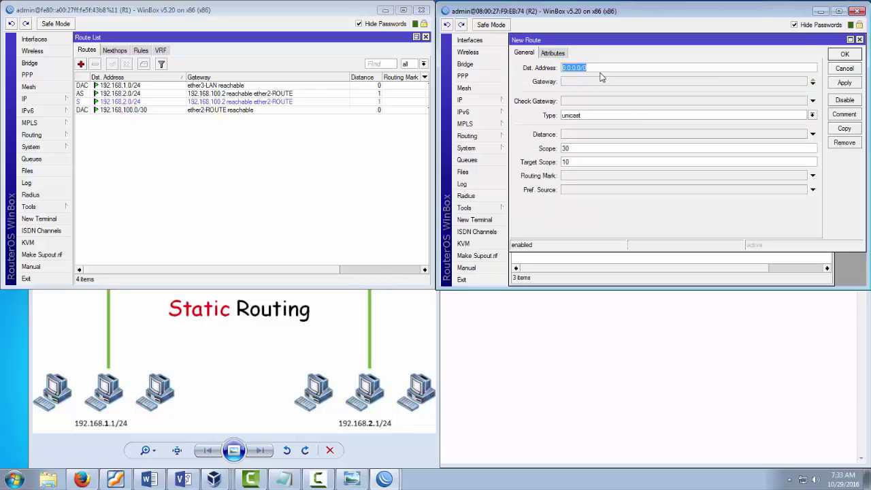
pyautogui.write('192.168')
pyautogui.write('.1.0/24')
pyautogui.click(592, 82)
pyautogui.write('192.1')
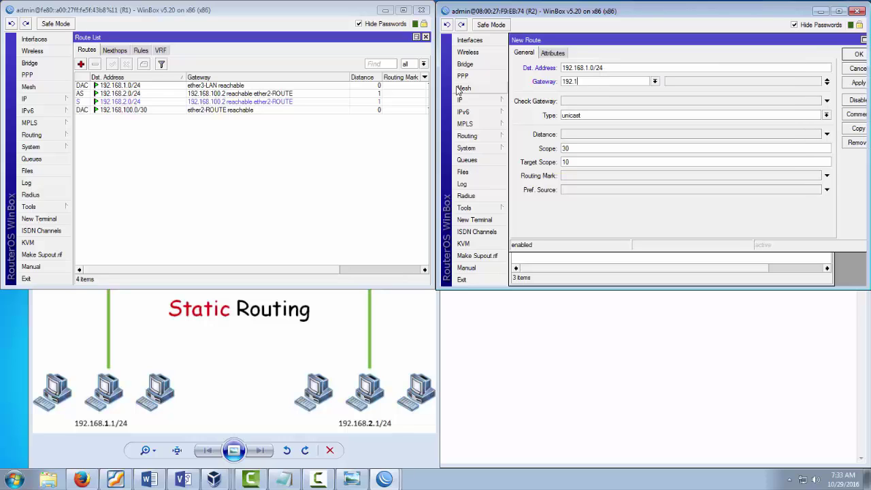
pyautogui.write('68.100')
pyautogui.write('.1')
pyautogui.click(858, 83)
pyautogui.click(858, 55)
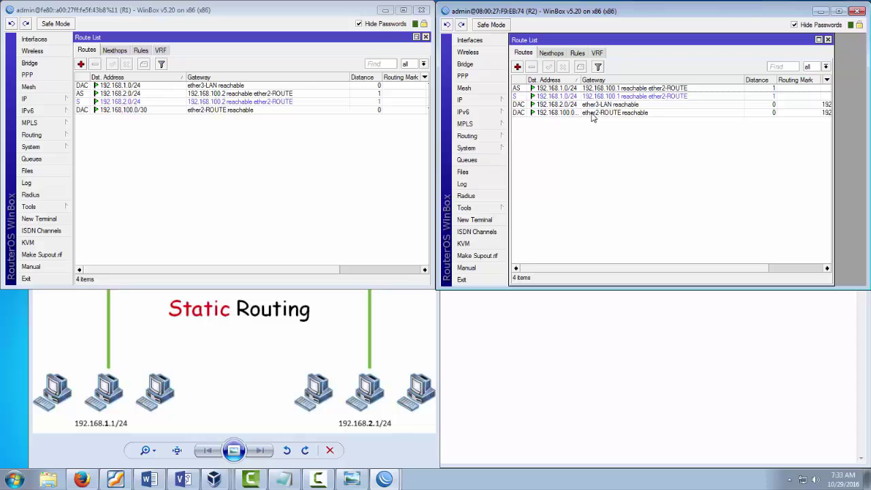
# - Delete the inactive duplicate of the 192.168.1.0/24 route from R2's route list
pyautogui.click(605, 97)
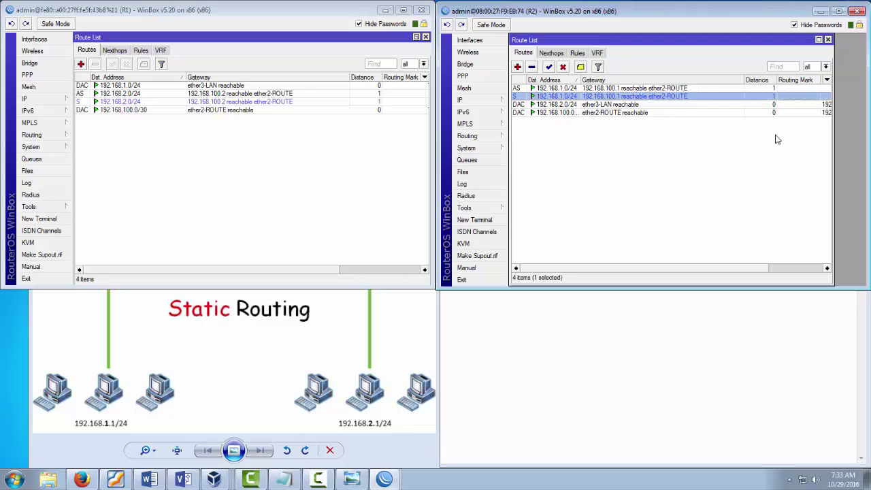
pyautogui.press('Delete')
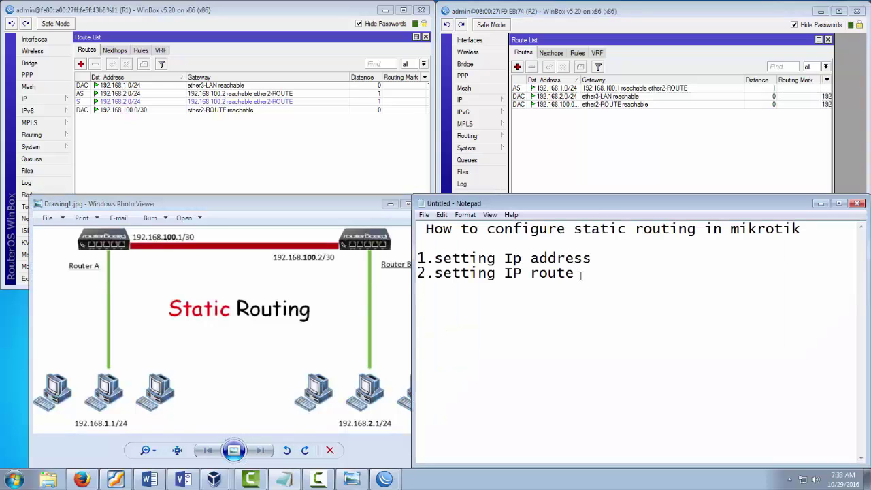
# - Add the line "3. test with ping" below the second item in the Notepad notes
pyautogui.press('Return')
pyautogui.write('3. test with ping')
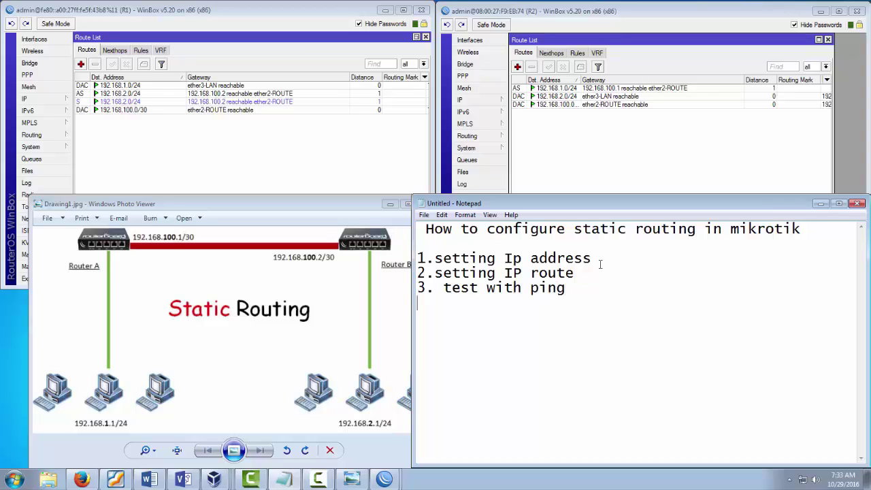
# - Open the TCP/IPv4 properties of the VirtualBox Host-Only Network adapter from the Windows network settings
pyautogui.rightClick(807, 479)
pyautogui.click(809, 475)
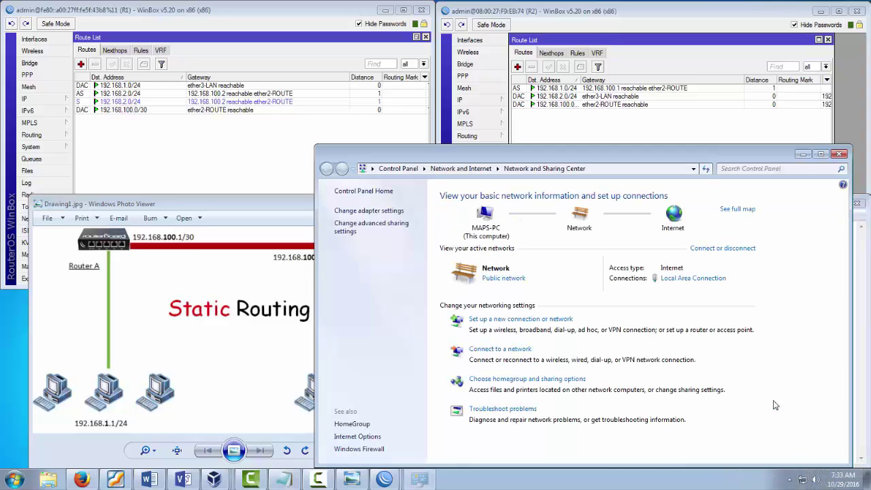
pyautogui.click(395, 210)
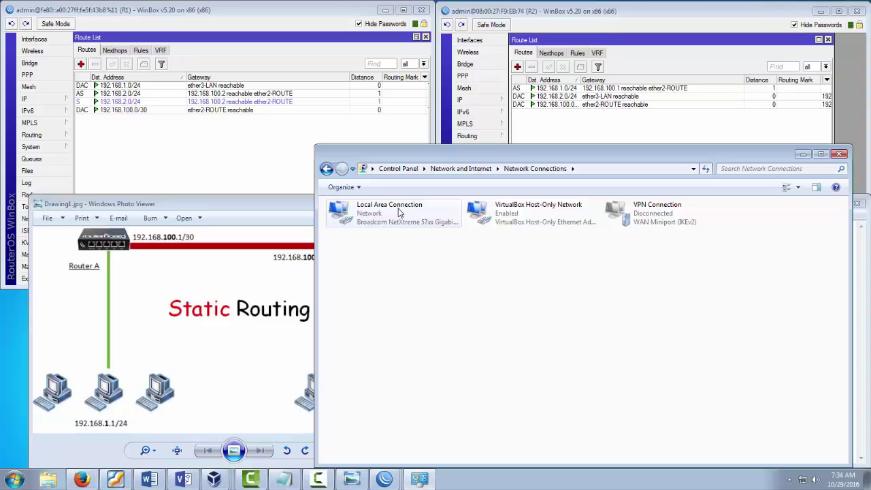
pyautogui.click(575, 223)
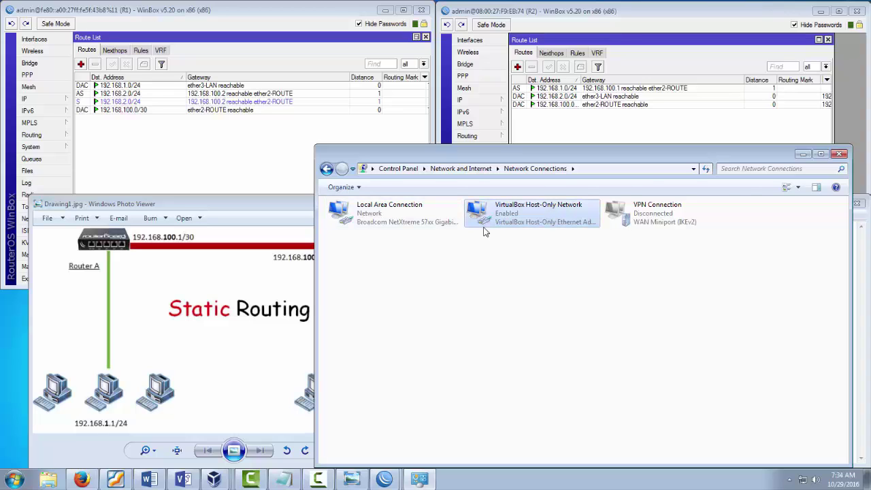
pyautogui.rightClick(555, 215)
pyautogui.click(607, 317)
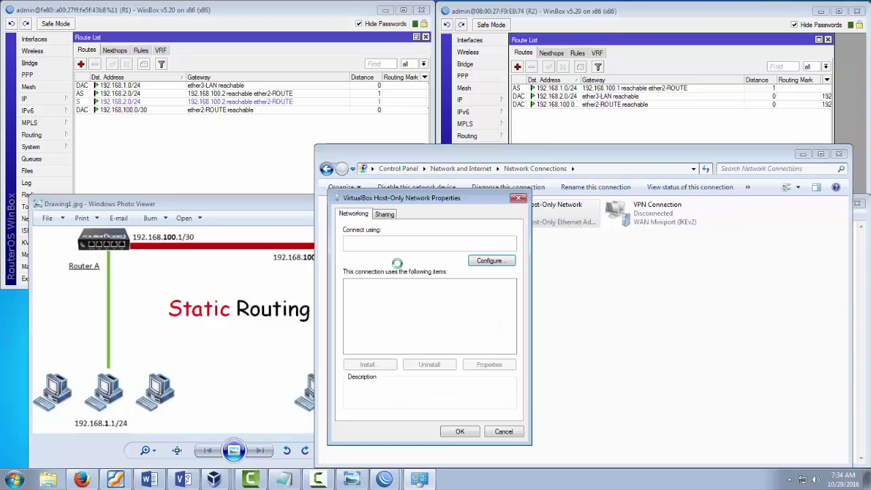
pyautogui.doubleClick(451, 331)
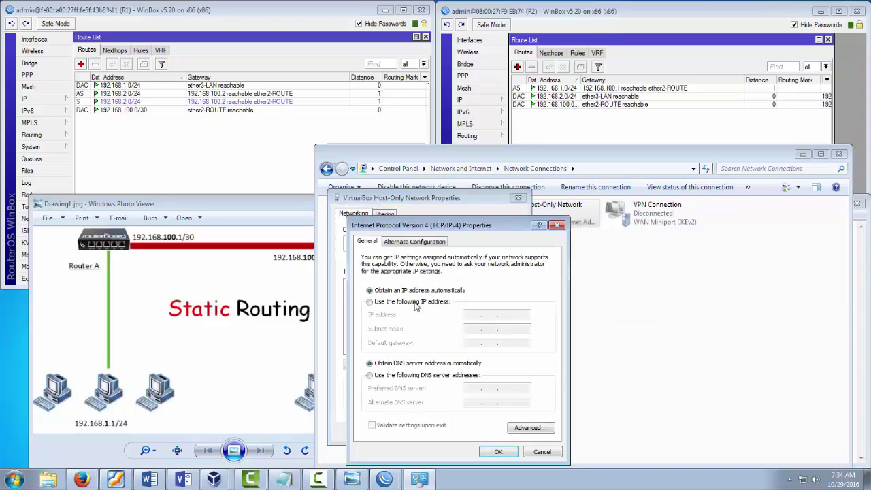
# - Assign the adapter static IP address 192.168.2.2 with subnet mask 255.255.255.0, apply it and close the network settings
pyautogui.click(498, 316)
pyautogui.write('192.168.')
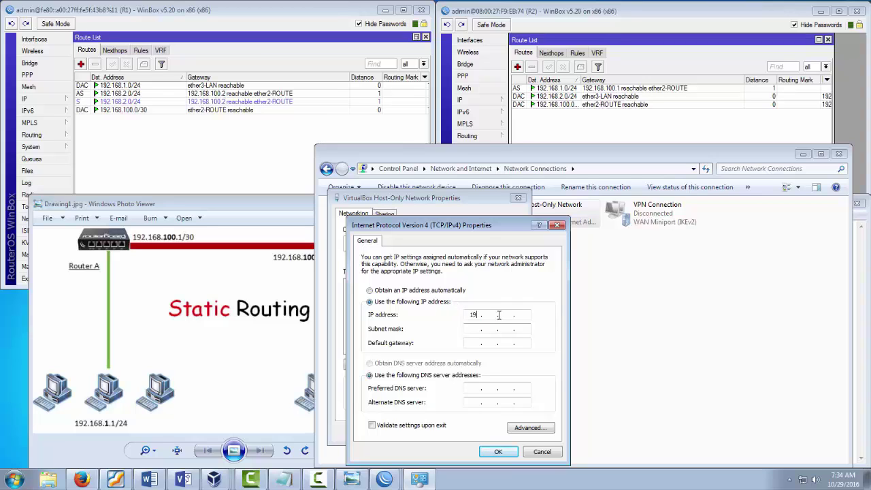
pyautogui.write('2.2')
pyautogui.press('Tab')
pyautogui.press('Tab')
pyautogui.press('Tab')
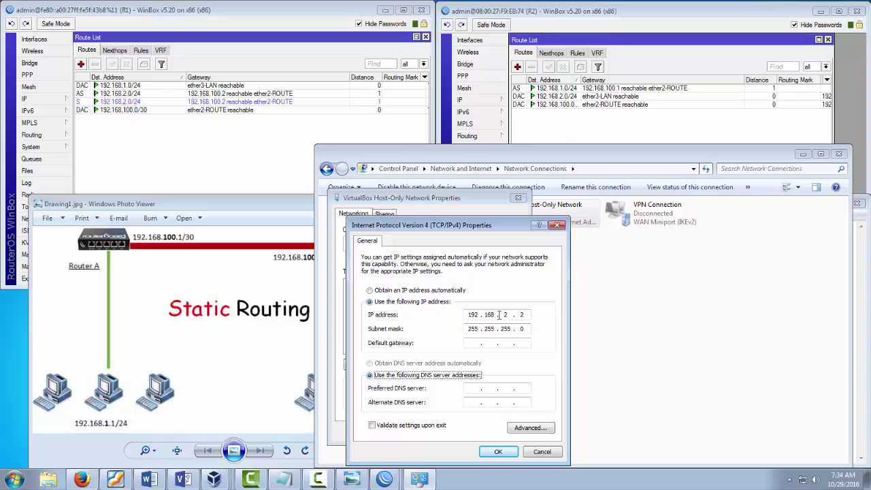
pyautogui.click(499, 452)
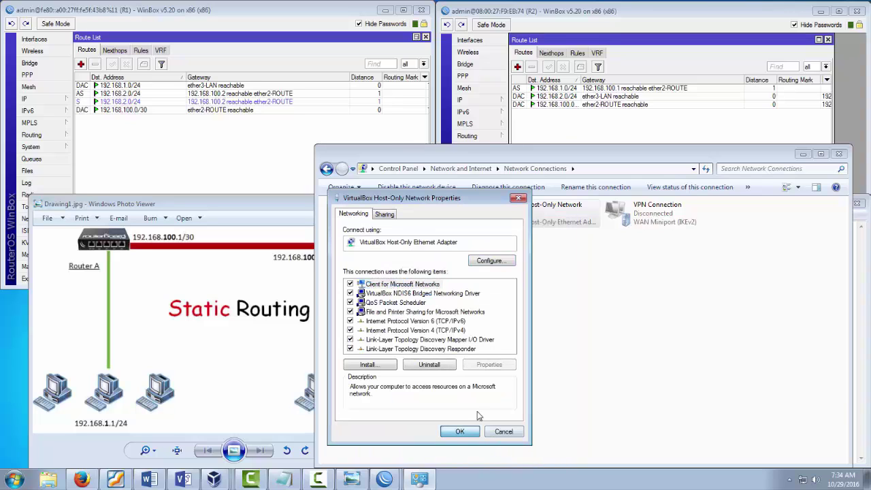
pyautogui.click(460, 434)
pyautogui.click(841, 153)
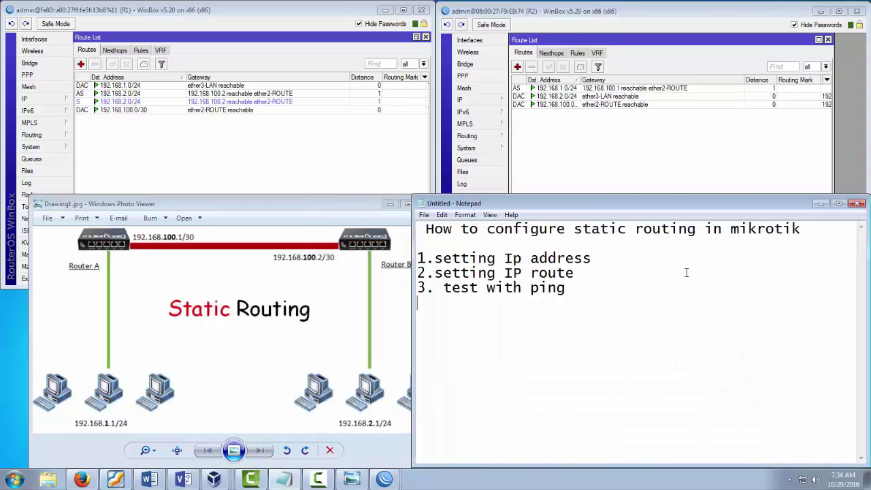
# - Open a Windows command prompt and place its window over the empty area of the Notepad notes
pyautogui.press('super+r')
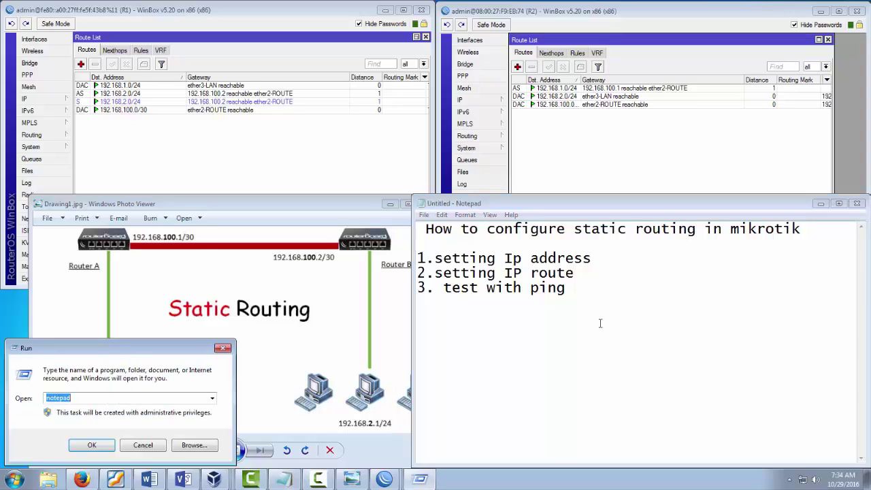
pyautogui.write('cm')
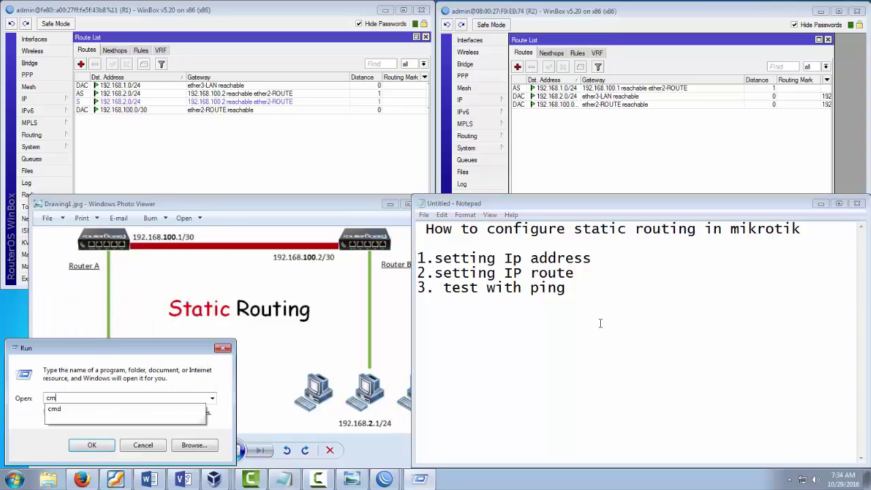
pyautogui.write('d')
pyautogui.press('Return')
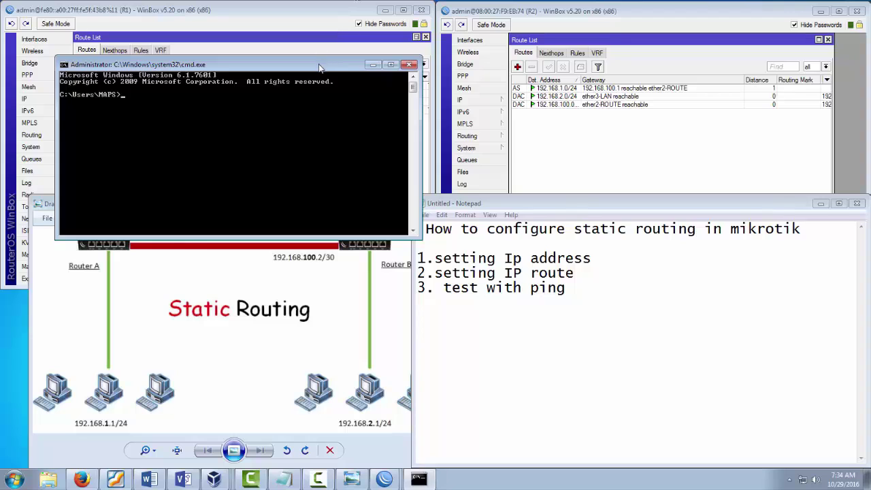
pyautogui.moveTo(320, 68); pyautogui.dragTo(715, 315)
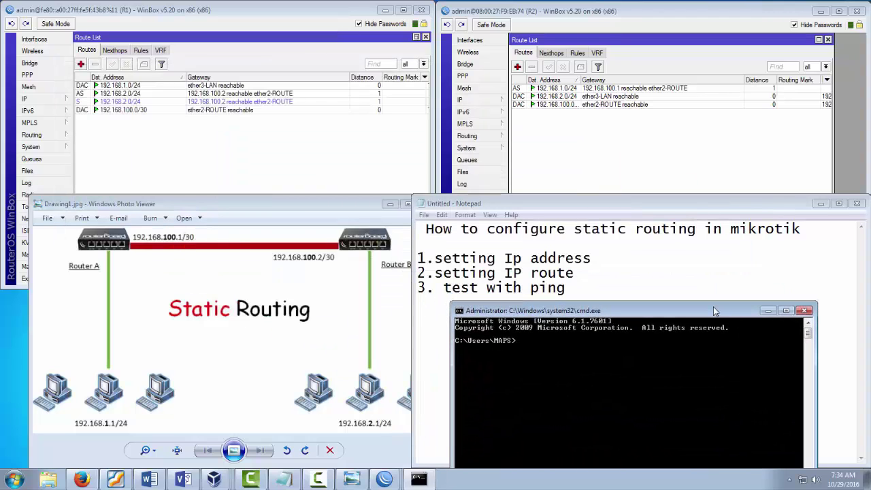
# - Ping R1's link address 192.168.100.1 continuously from the Windows command prompt using the -t option
pyautogui.write('ping 192.168.100.1')
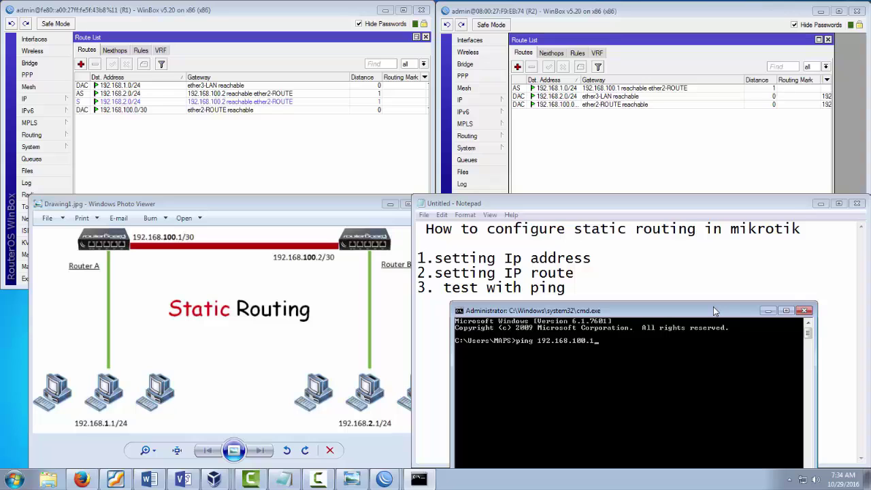
pyautogui.write(' -t')
pyautogui.press('Return')
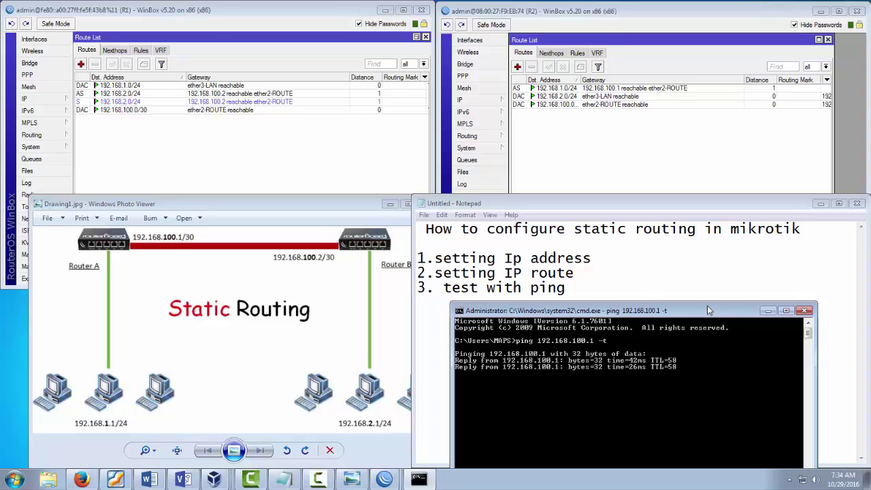
# - Return to the Notepad notes and add the line "4. success!!" below the third item
pyautogui.click(601, 291)
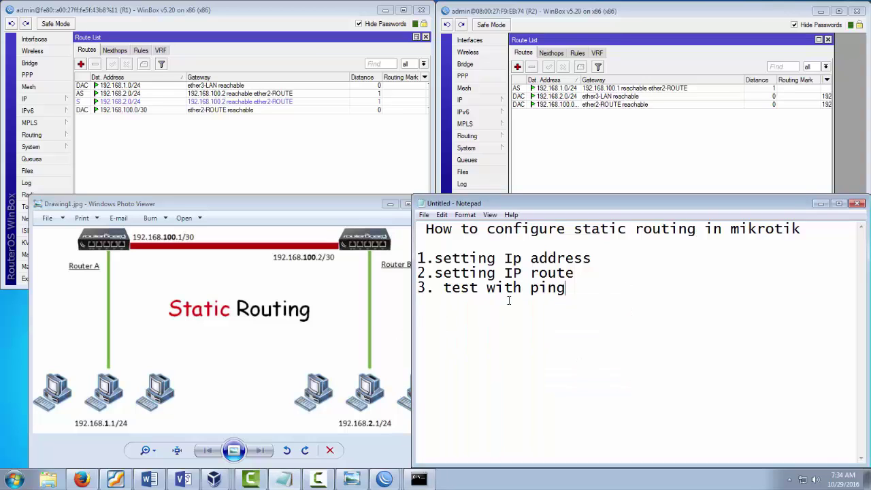
pyautogui.press('Return')
pyautogui.write('4. success!!')
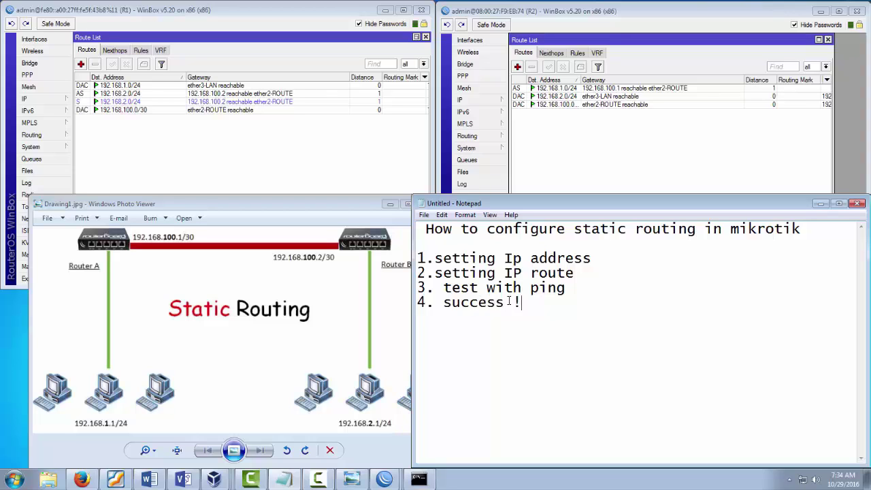